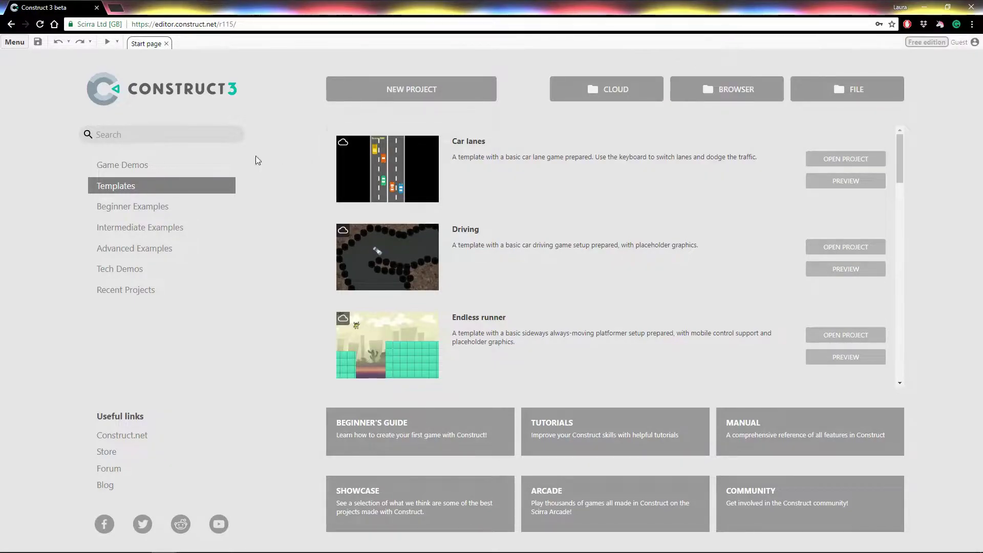
Open the Kiwi Story demo and nudge its title Logo to 136, 20 on TitleScreen
left_click(164, 165)
left_click(818, 156)
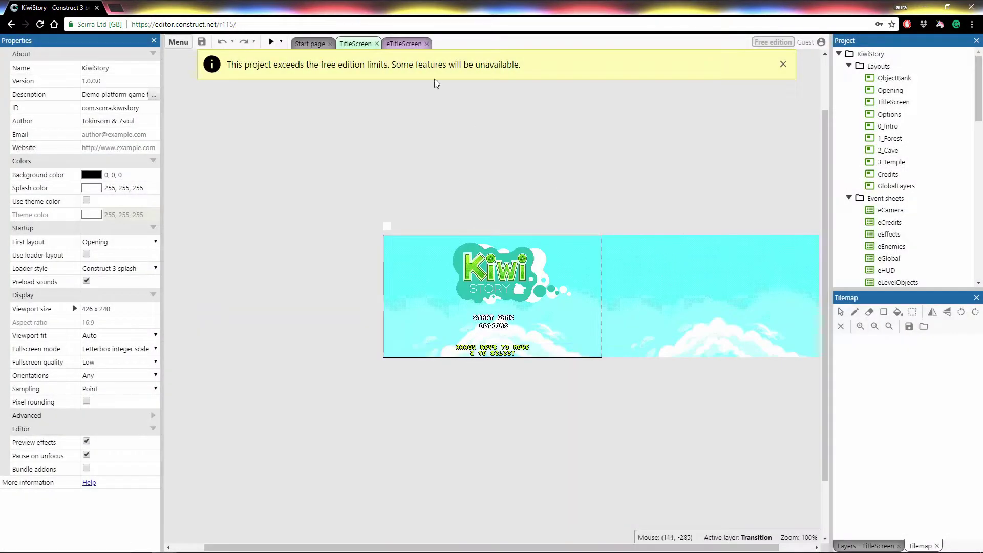
left_click(405, 44)
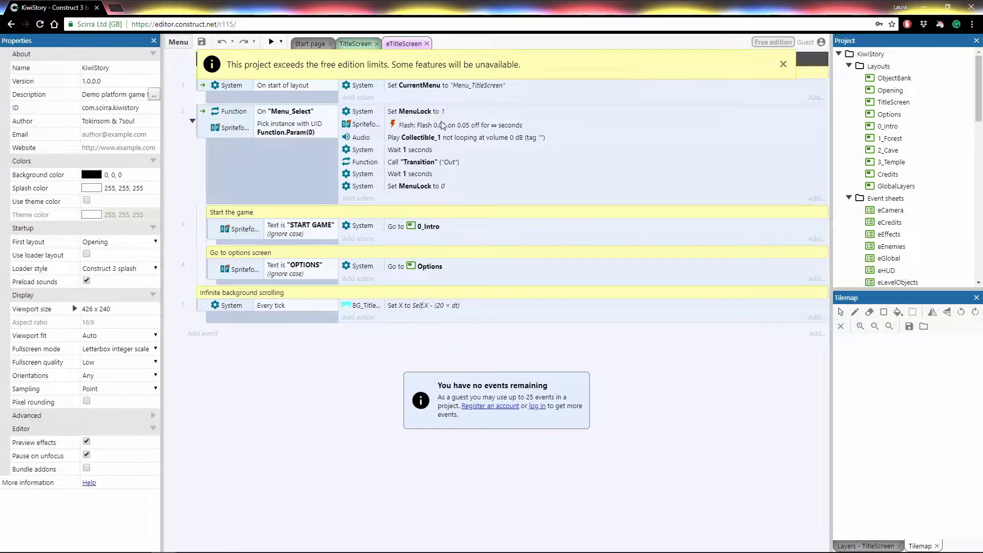
left_click(355, 44)
left_click_drag(501, 274, 502, 275)
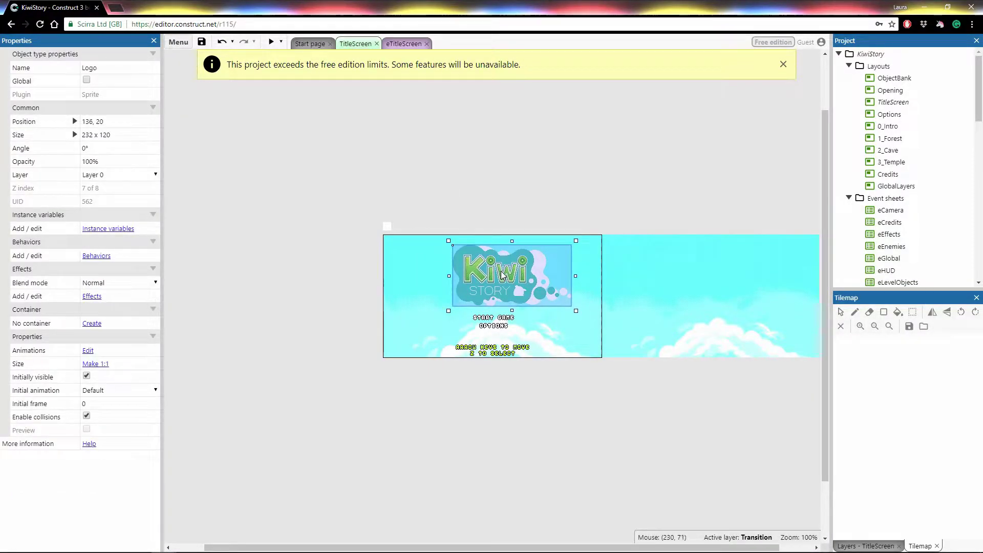
left_click(271, 42)
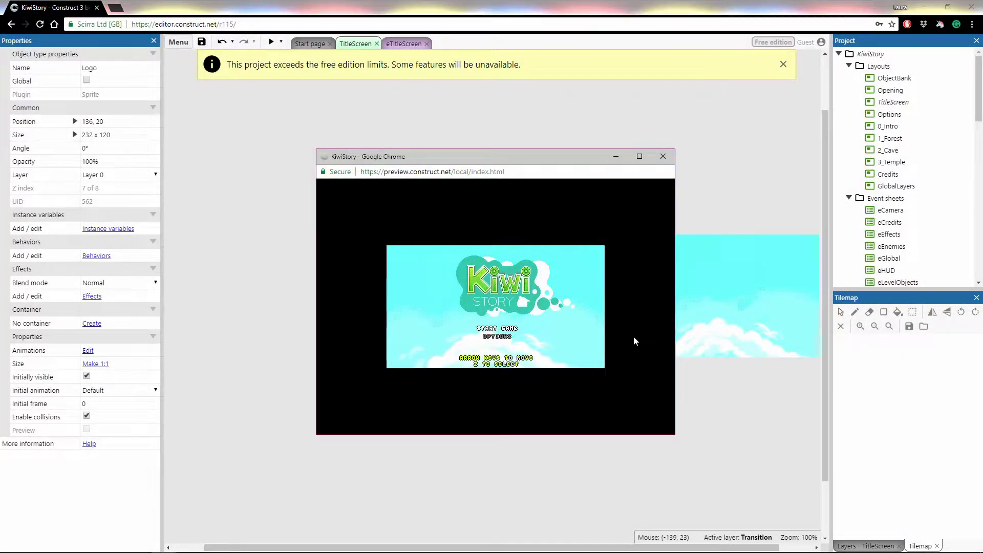
key("z")
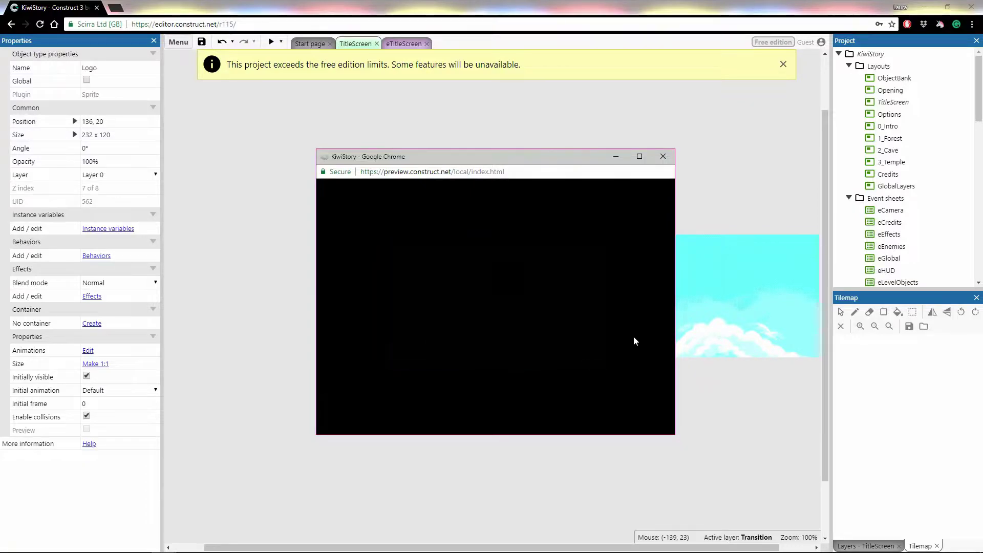
key("z")
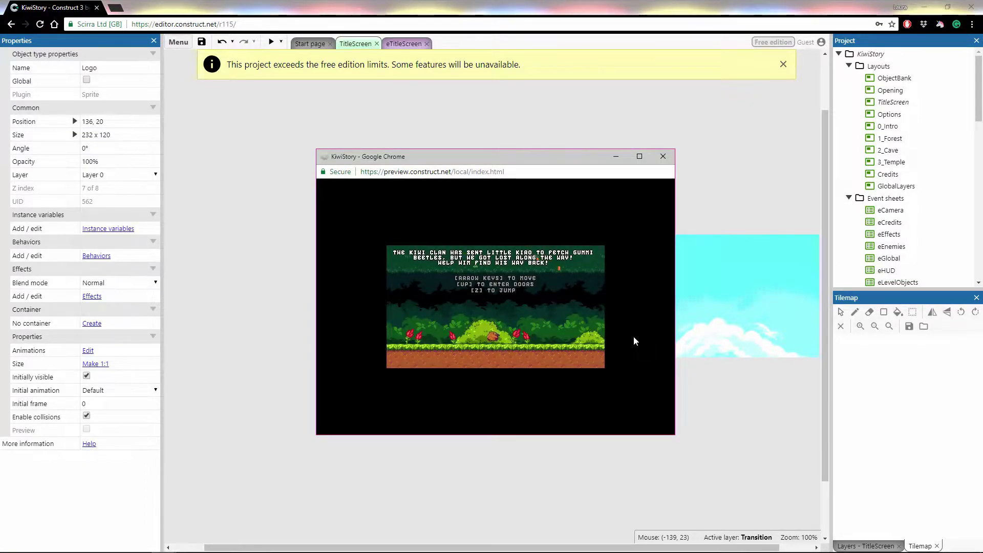
key("Right")
left_click(662, 156)
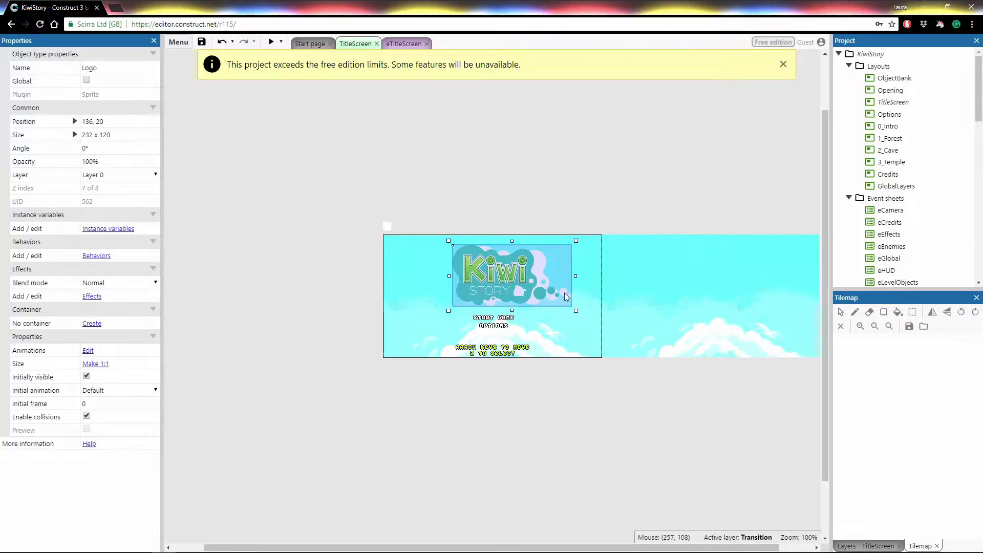
Try exporting Kiwi Story to Web (HTML5) and dismiss the free edition limit warning
left_click(657, 208)
left_click(178, 42)
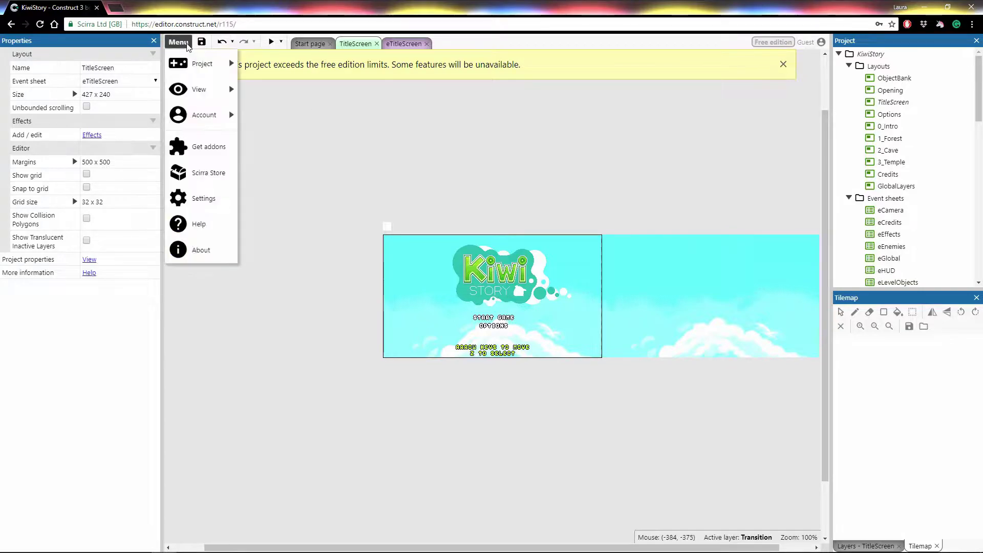
mouse_move(205, 63)
left_click(279, 199)
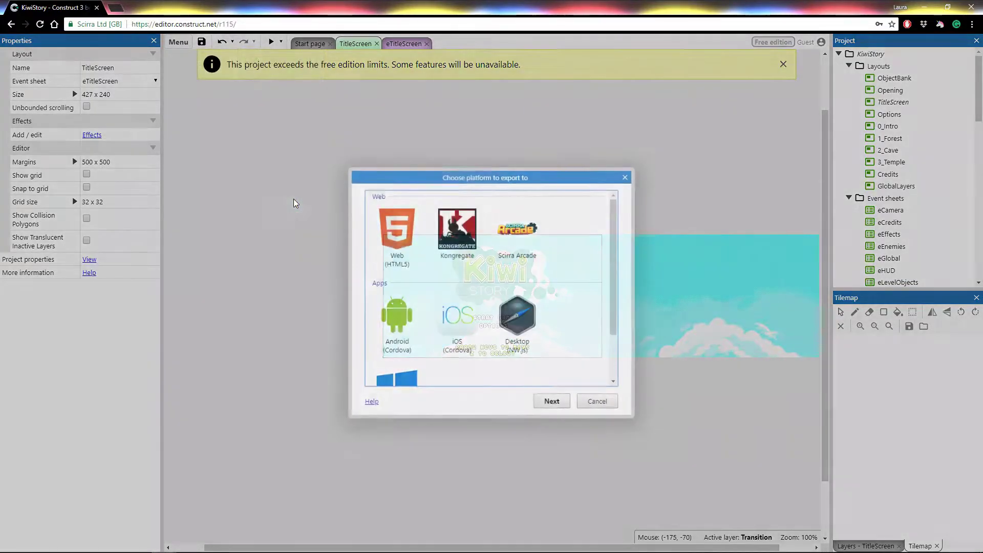
left_click(417, 249)
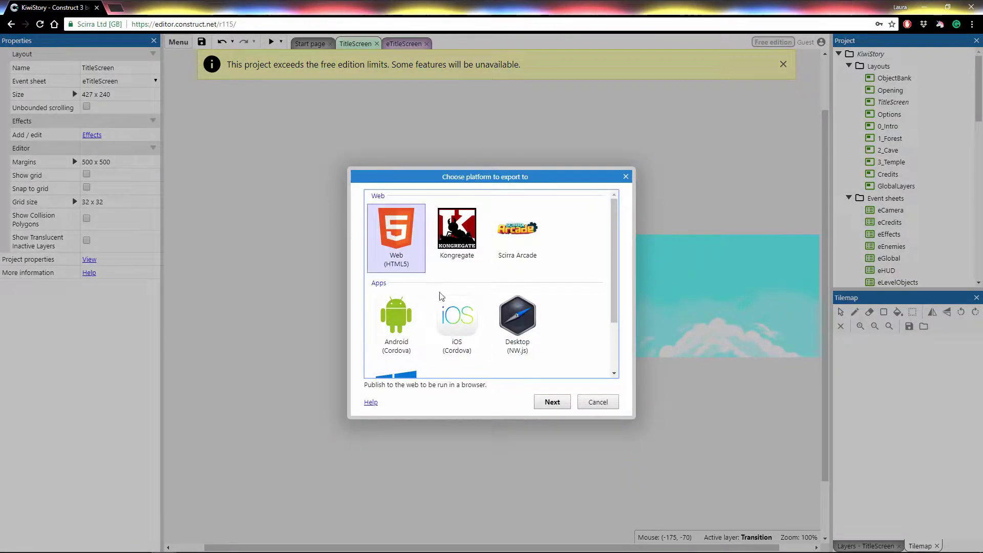
left_click(552, 402)
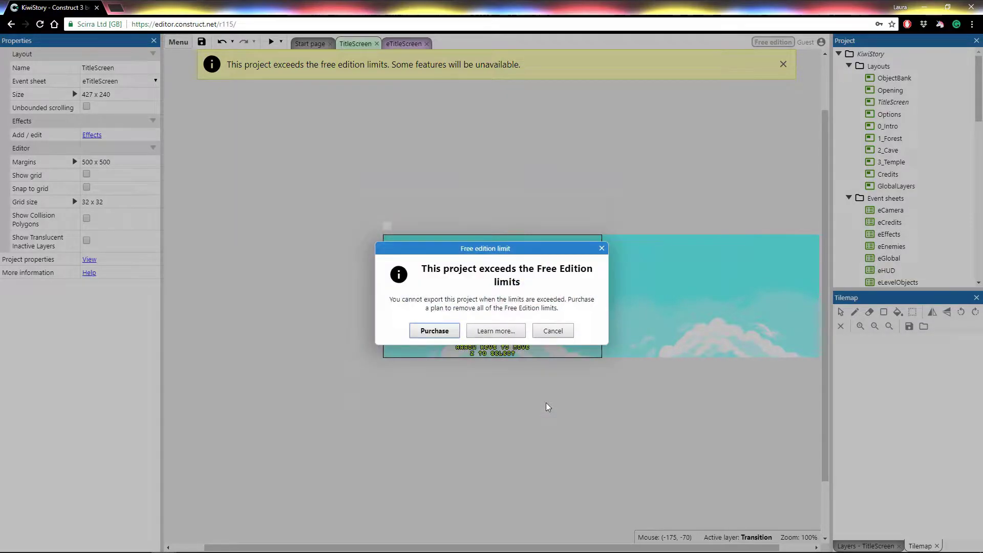
left_click(548, 332)
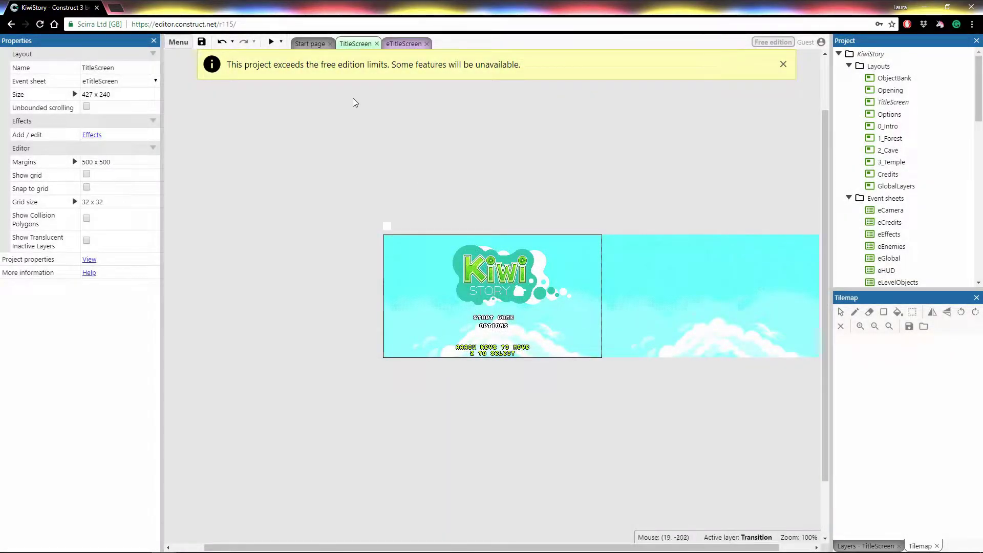
Close the Kiwi Story project without saving changes
left_click(178, 42)
mouse_move(205, 71)
left_click(302, 230)
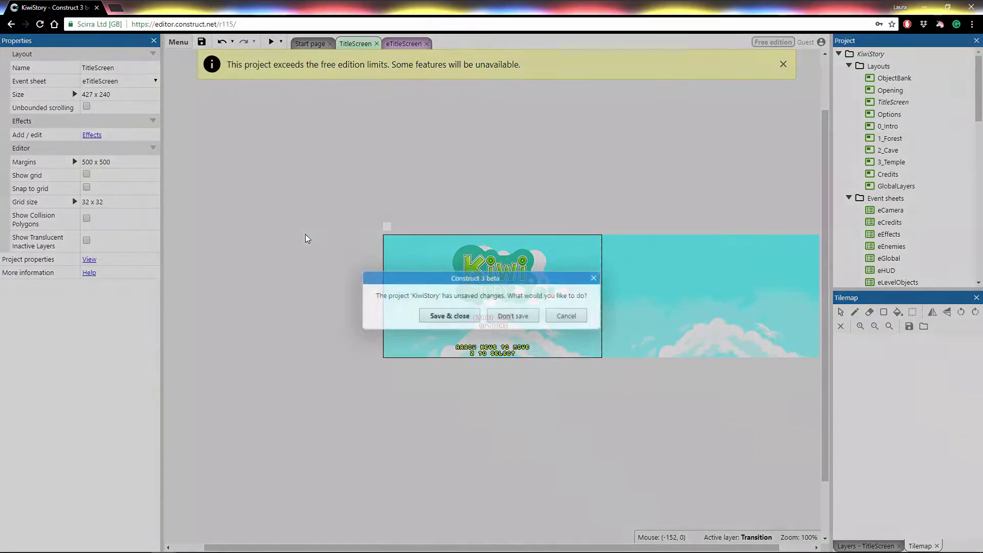
left_click(506, 316)
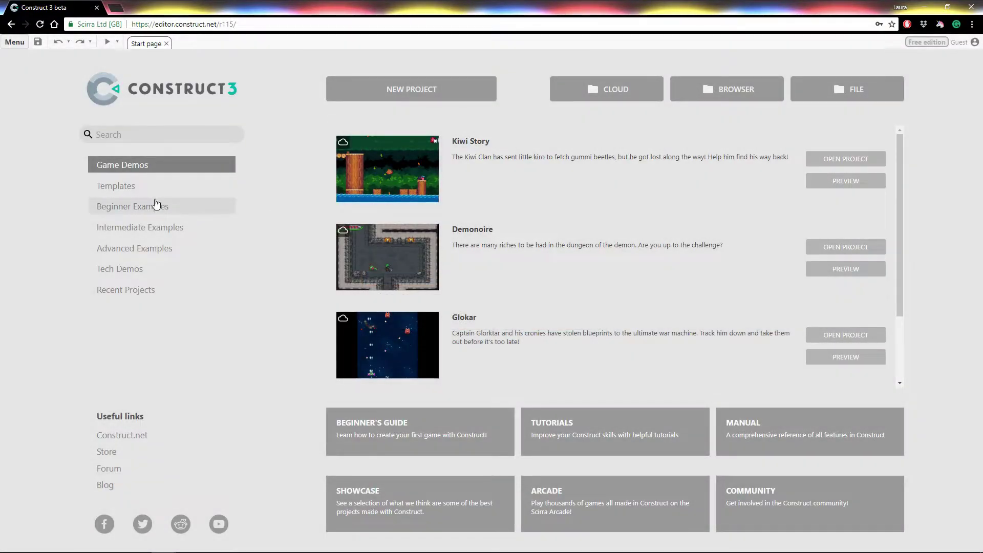
Open the Car lanes template from the Templates list
left_click(157, 193)
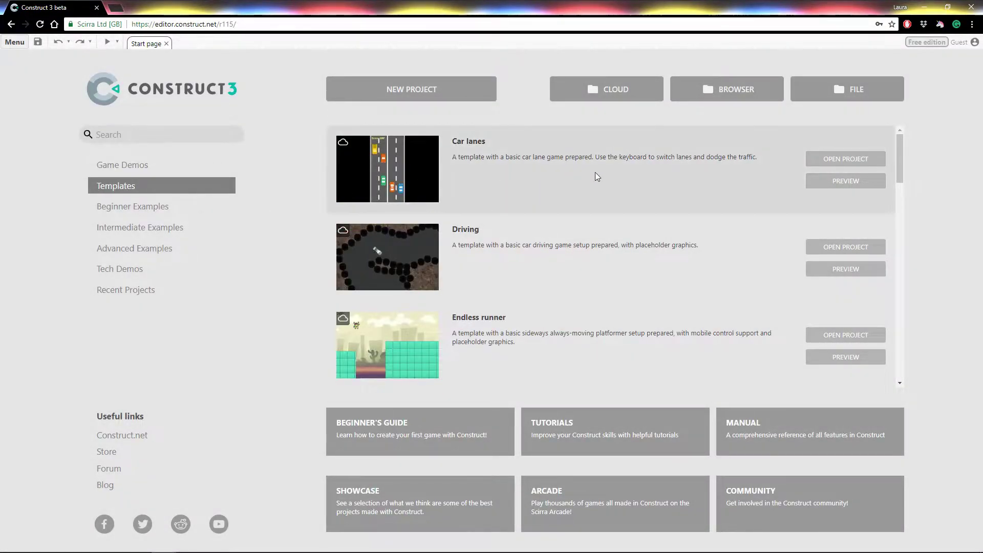
left_click(832, 163)
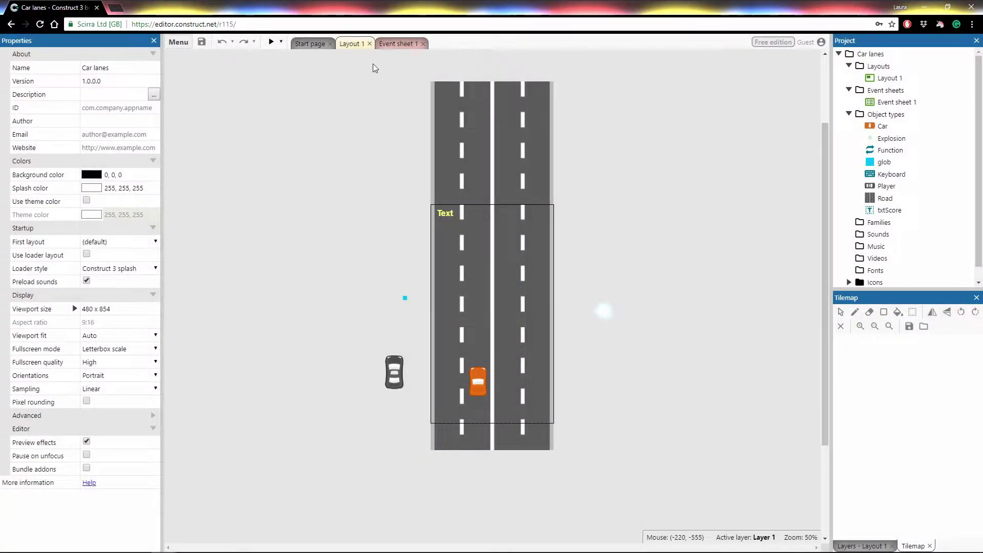
Scroll through the Car lanes event sheet, then view the Guest account's Free edition limits
left_click(394, 47)
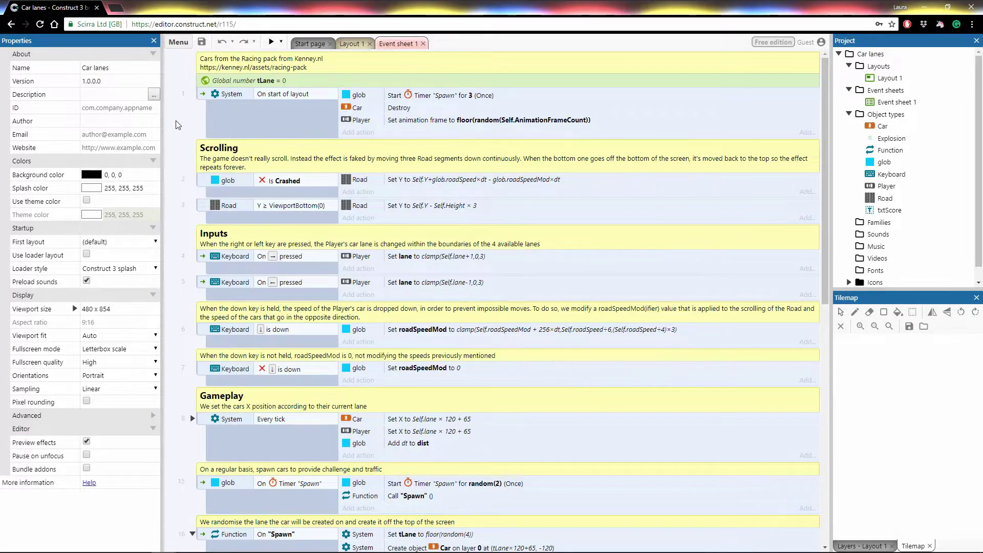
scroll(175, 125, "down", 6)
scroll(176, 125, "down", 4)
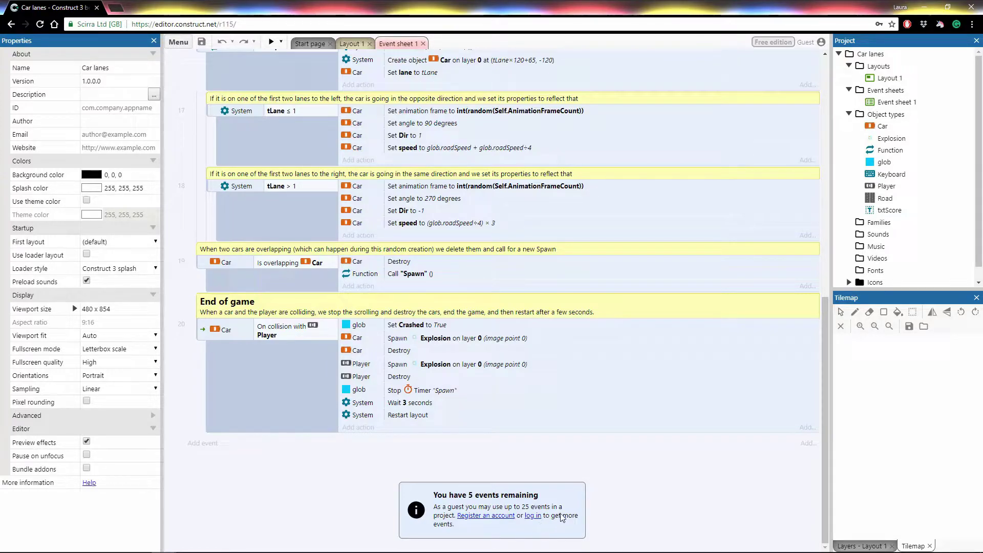
left_click(793, 44)
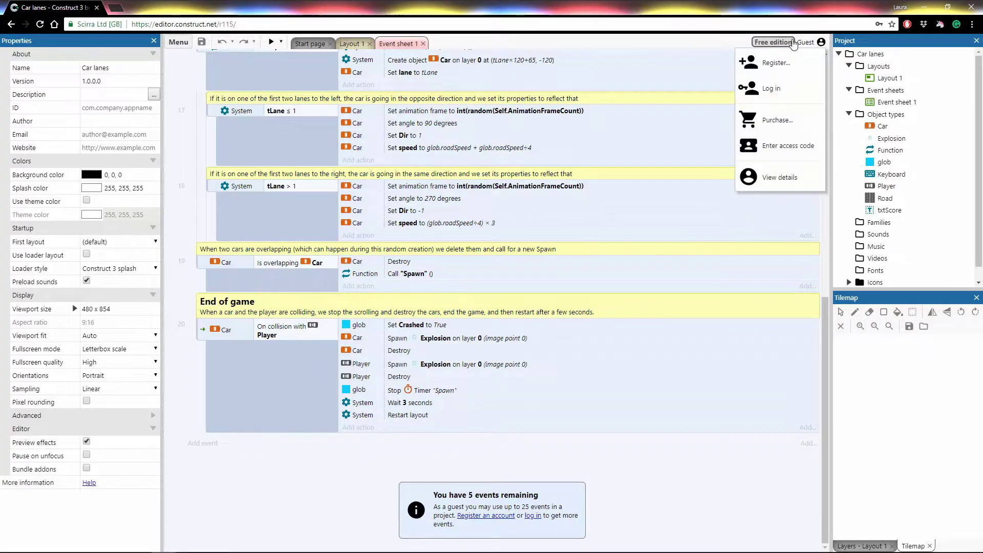
left_click(811, 179)
Scroll the guest limits (25 events, 2 layers, 2 effects, 1 web font) and close the dialog
scroll(572, 310, "down", 2)
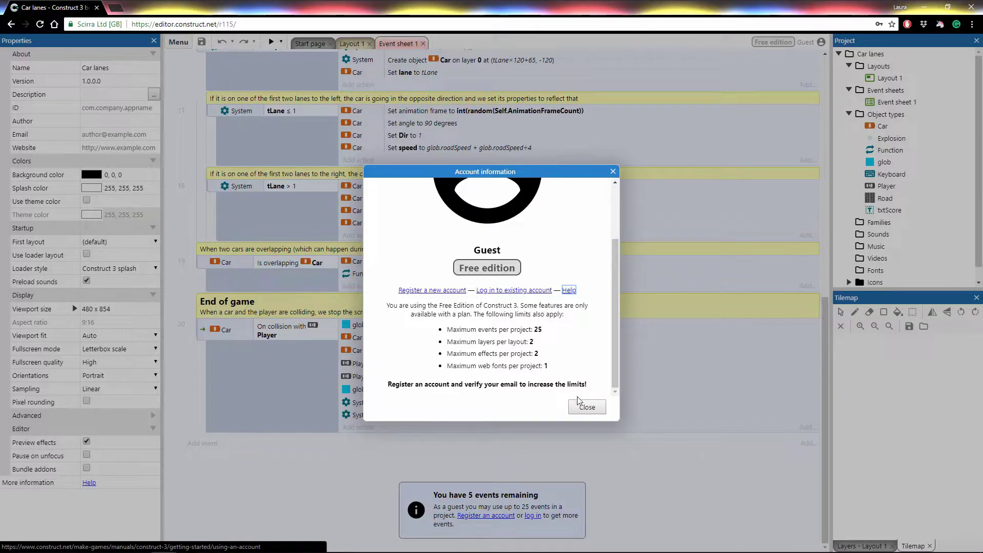
left_click(594, 408)
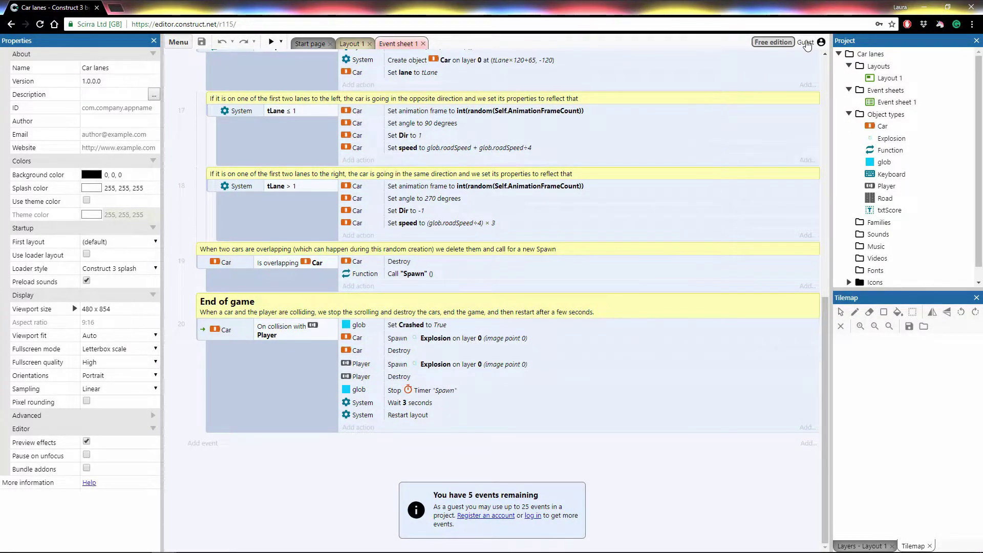
left_click(806, 43)
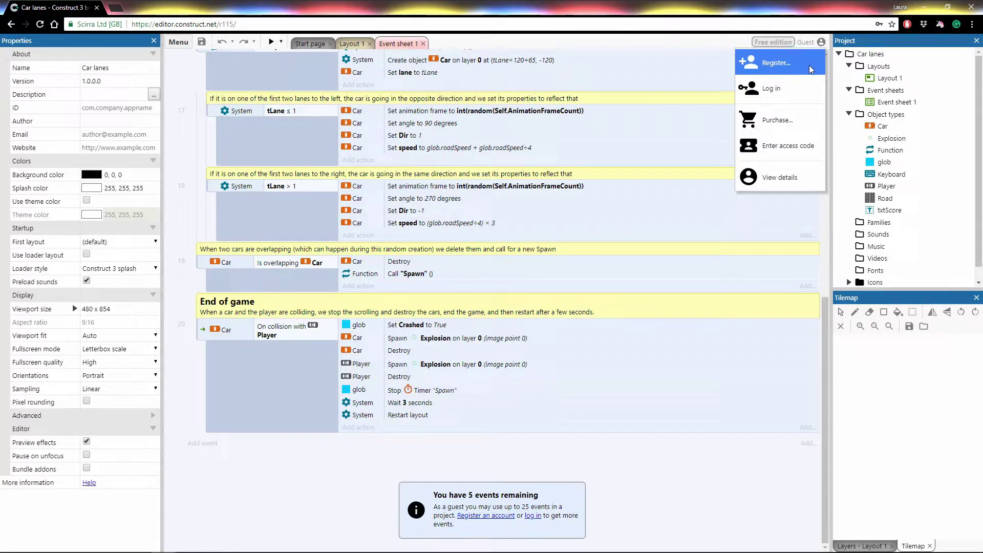
Open Construct.net's Register a New Account page in a new tab, fill the password, and return to the editor
left_click(809, 64)
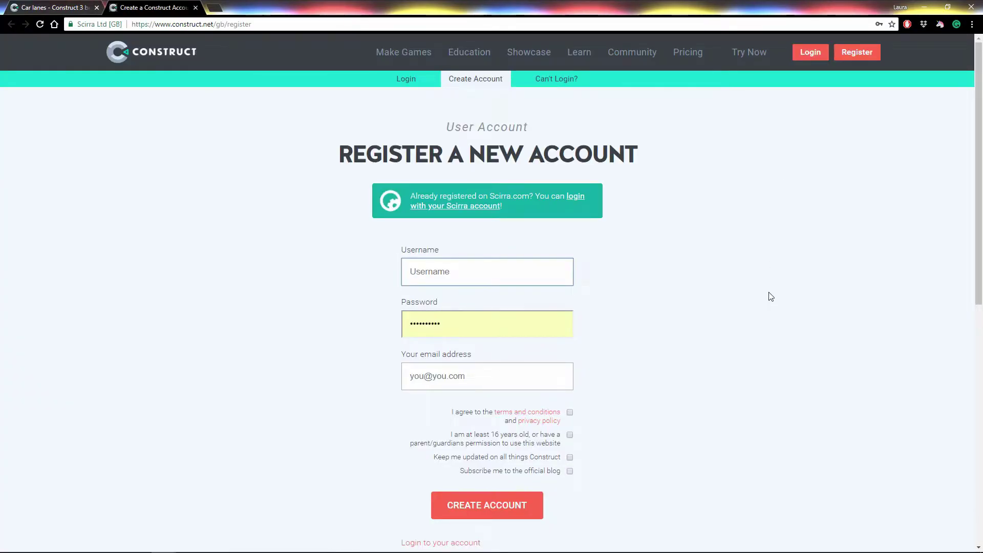
left_click(520, 325)
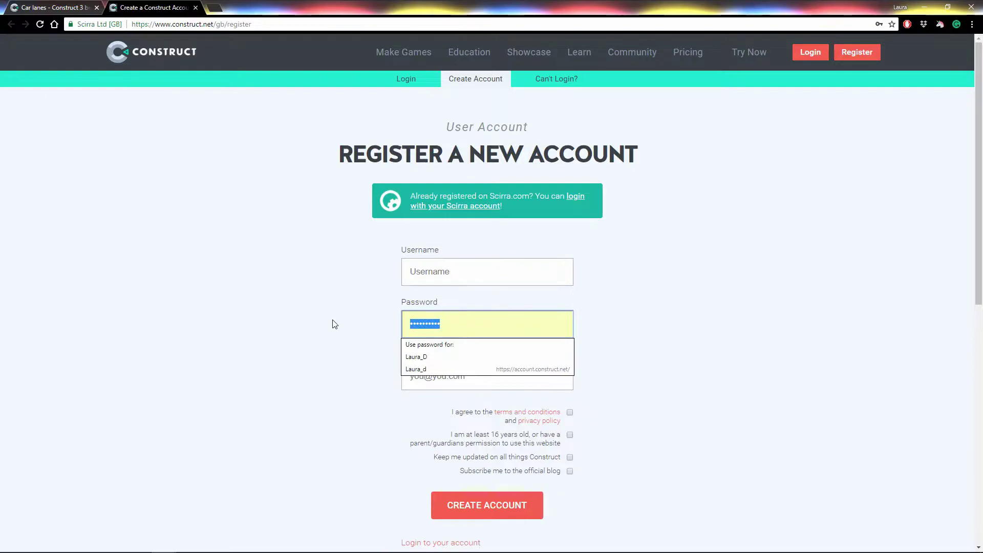
type("*****")
left_click(684, 331)
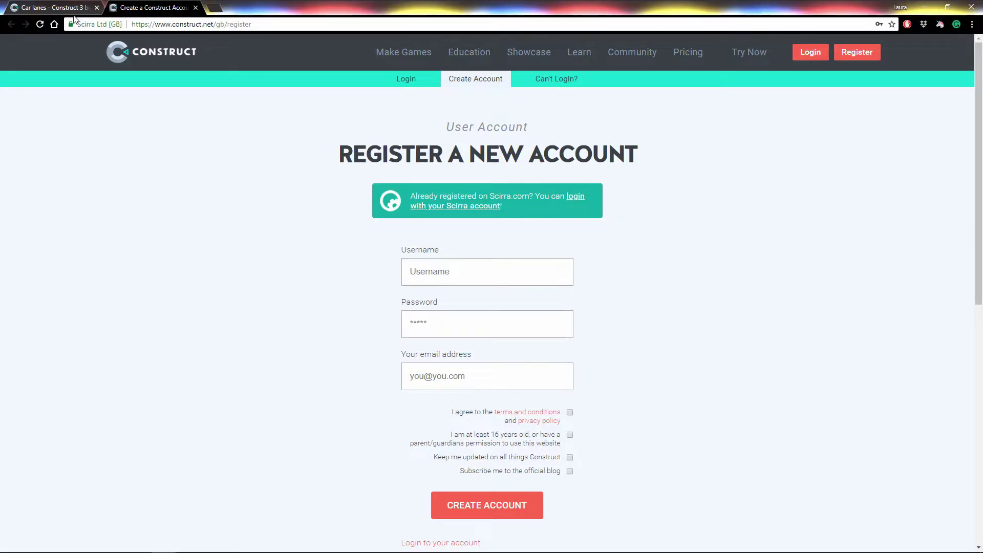
key("ctrl+shift+Tab")
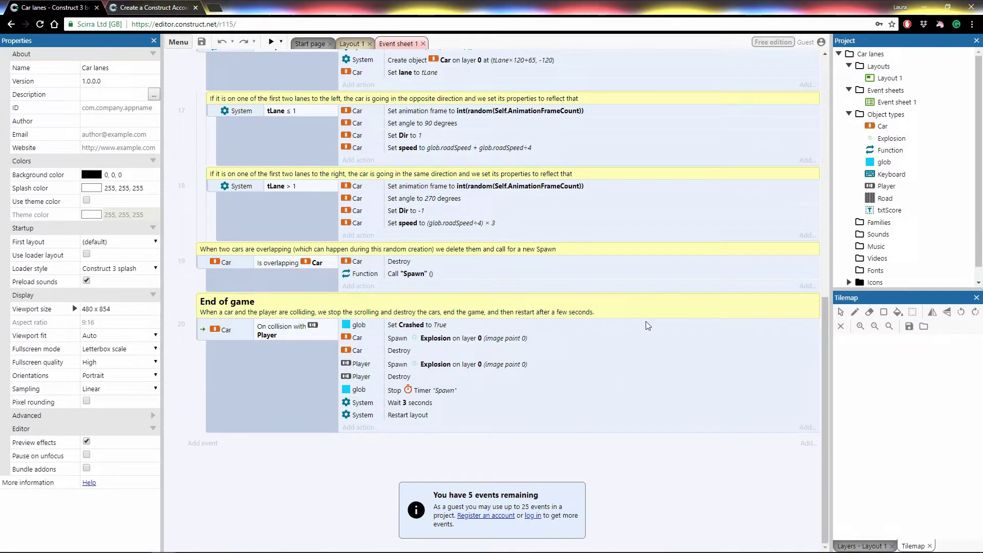
Log in to the user account from the Guest menu with Keep me logged in ticked
left_click(813, 45)
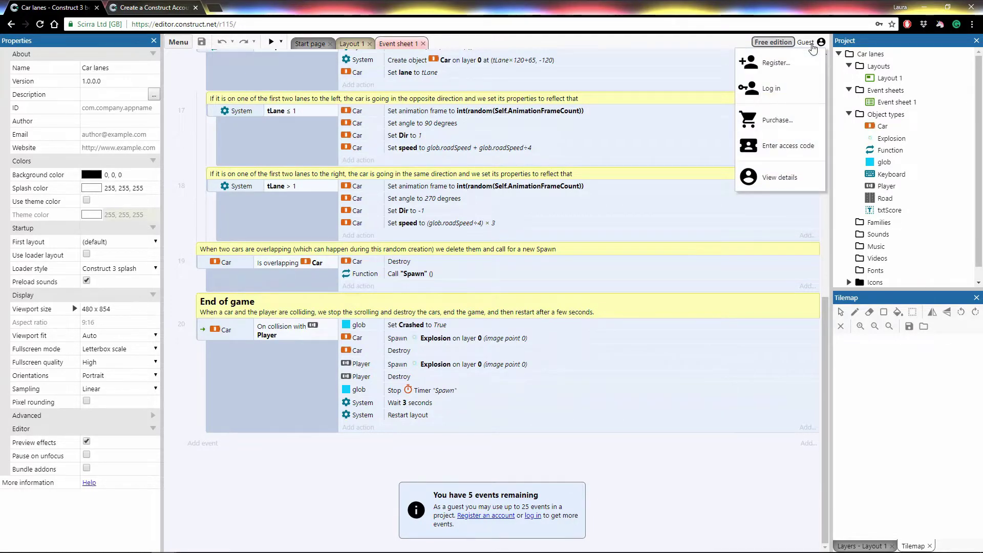
left_click(798, 93)
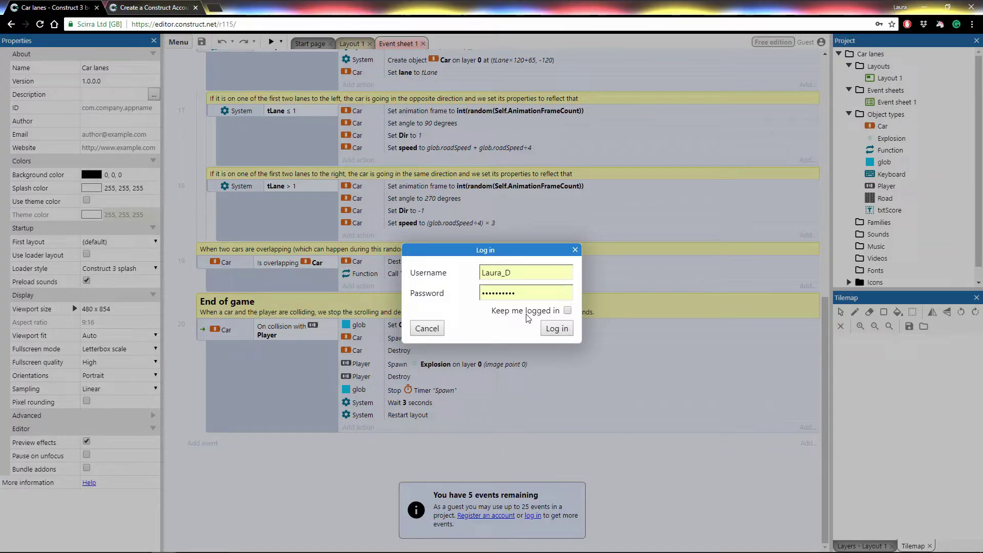
left_click(568, 311)
left_click(558, 329)
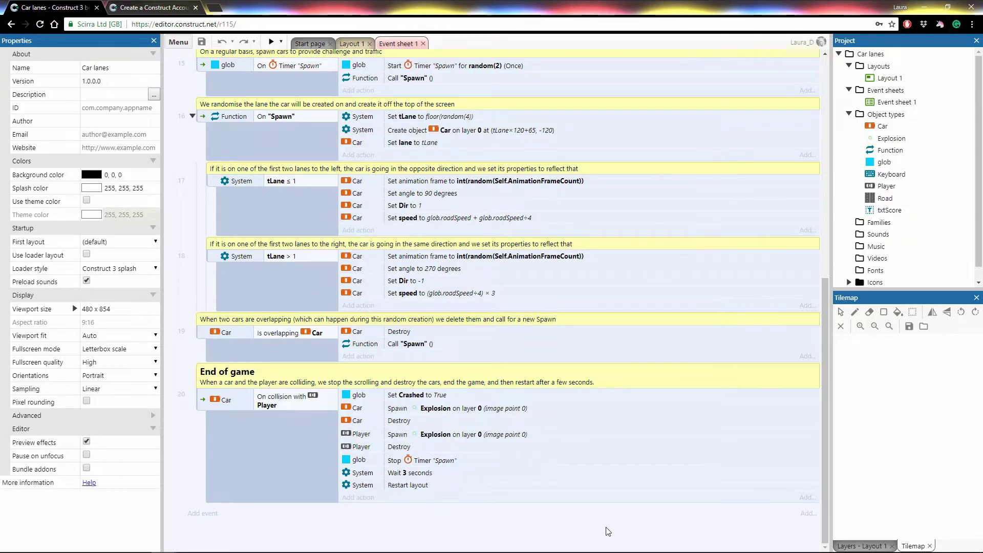
View the logged-in account's Business plan details, then open profile editing on Construct.net
left_click(807, 45)
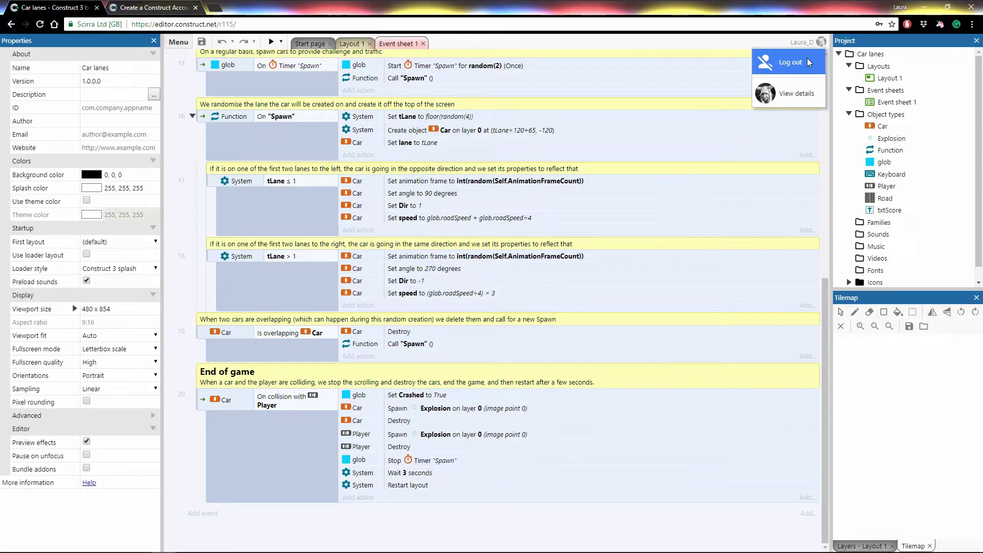
left_click(811, 96)
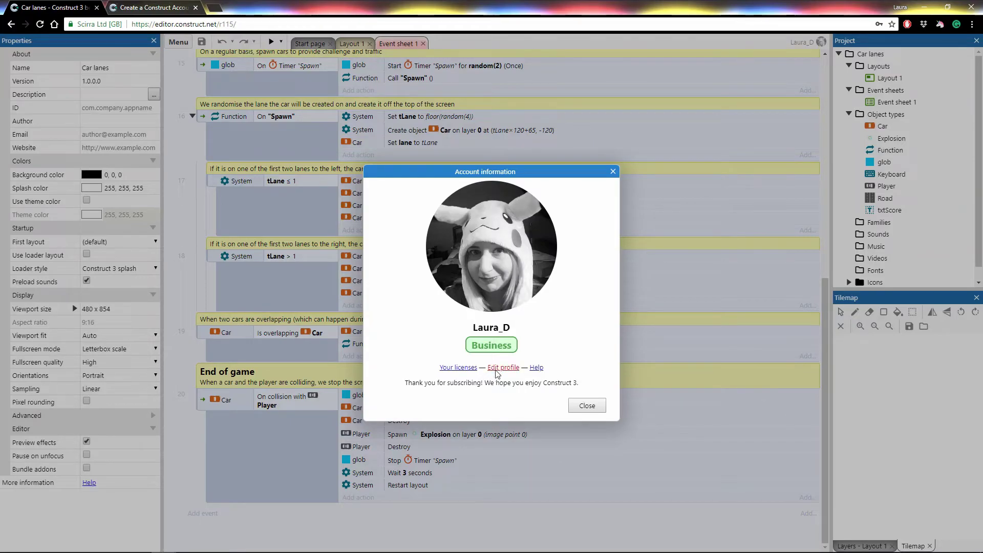
left_click(495, 369)
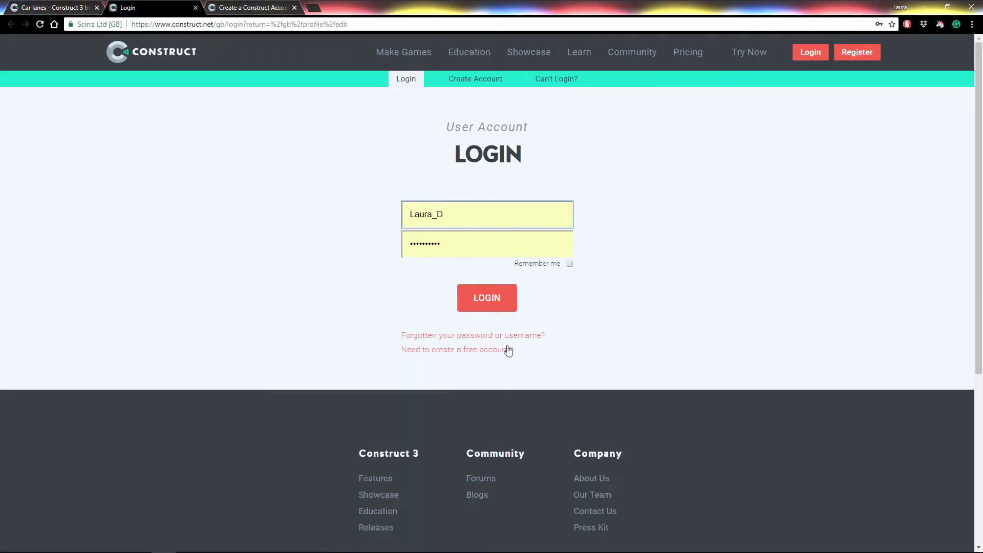
Sign in on Construct.net with Remember me, review Subscriptions and Notifications, then return to the editor
left_click(569, 264)
left_click(512, 296)
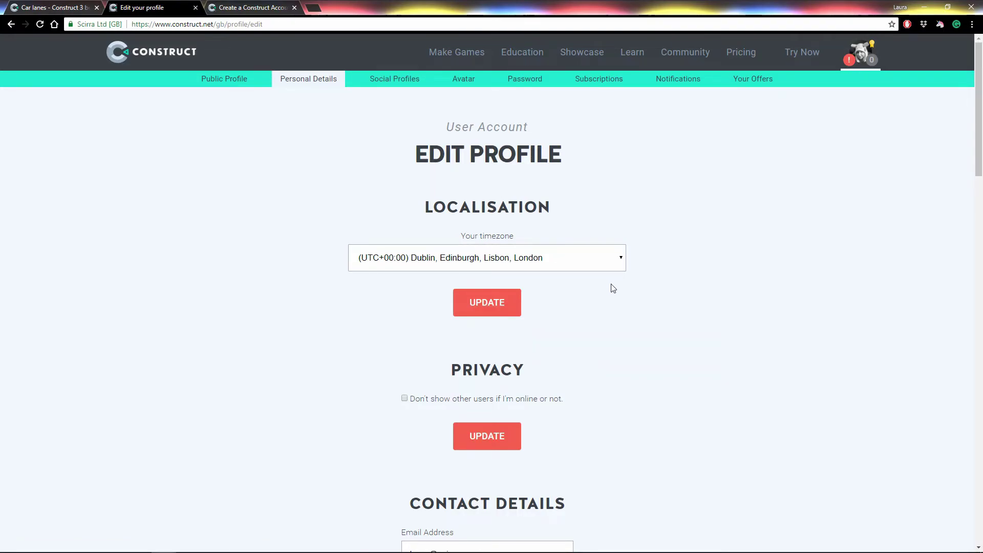
left_click(588, 84)
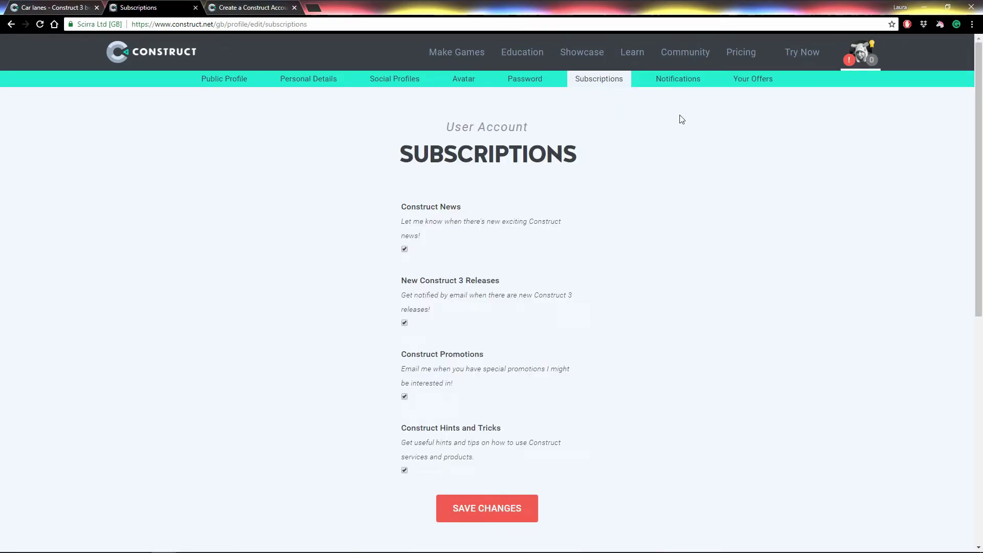
left_click(692, 88)
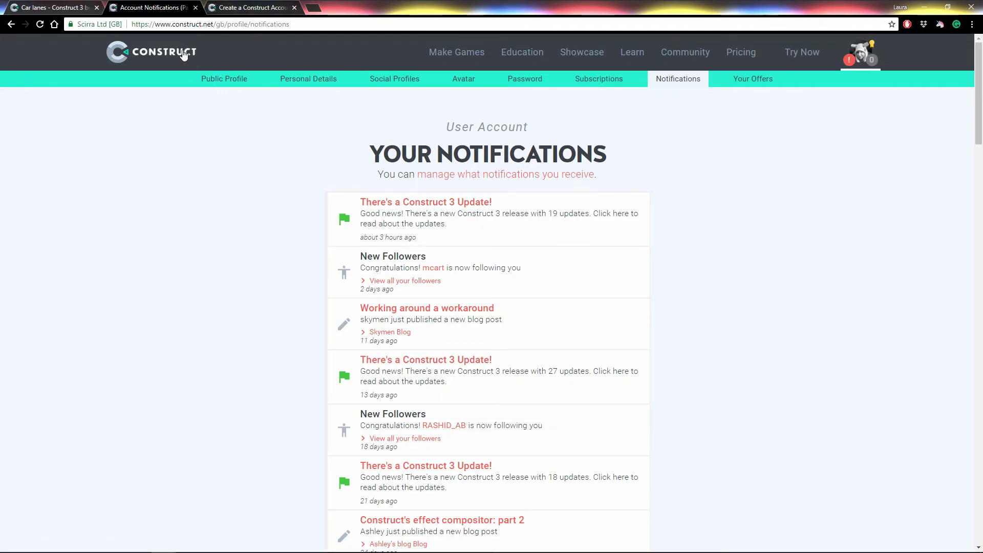
left_click(57, 7)
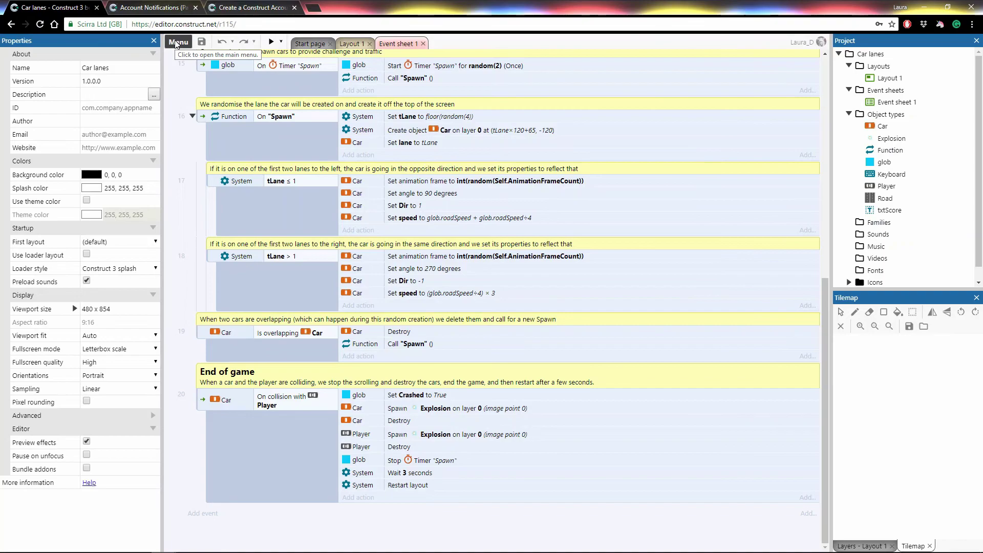
Show the Start page tab with its templates list, including Car lanes, Driving and Endless runner
left_click(303, 44)
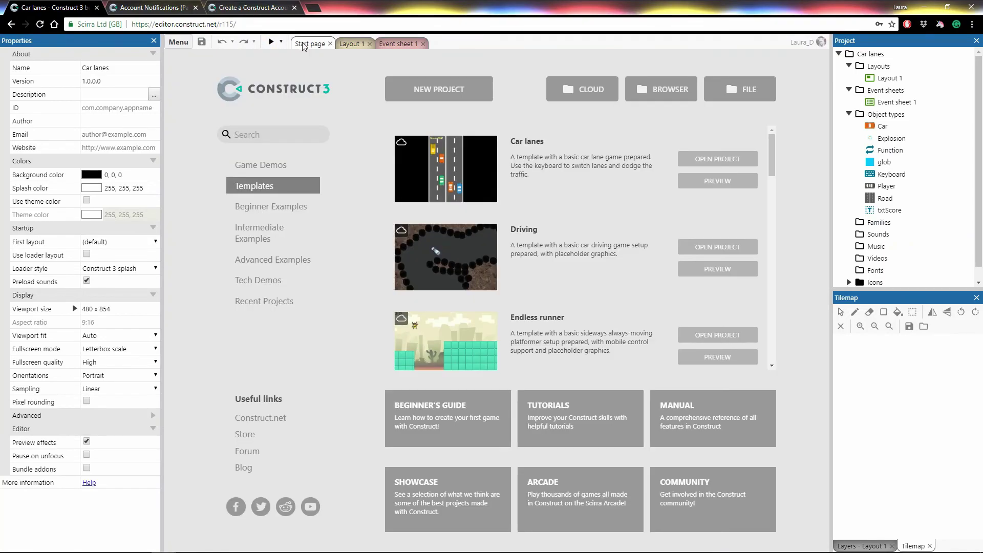